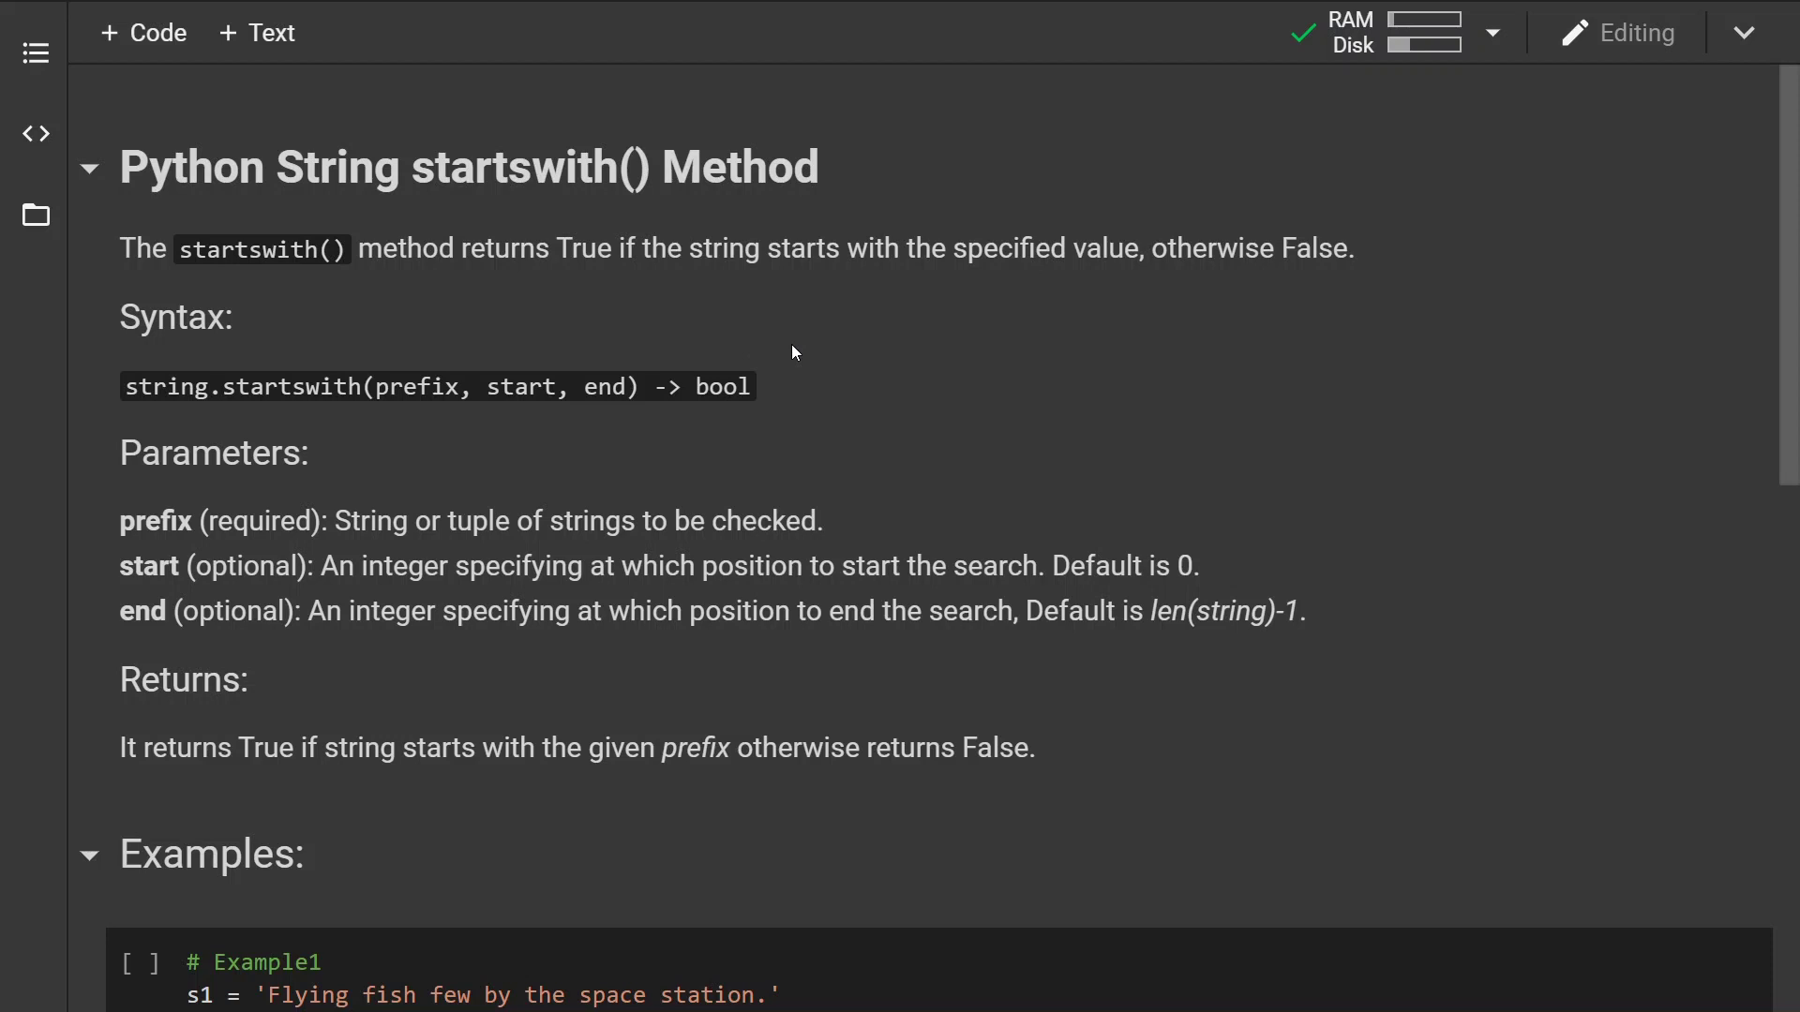
scroll(536, 474, down, 2)
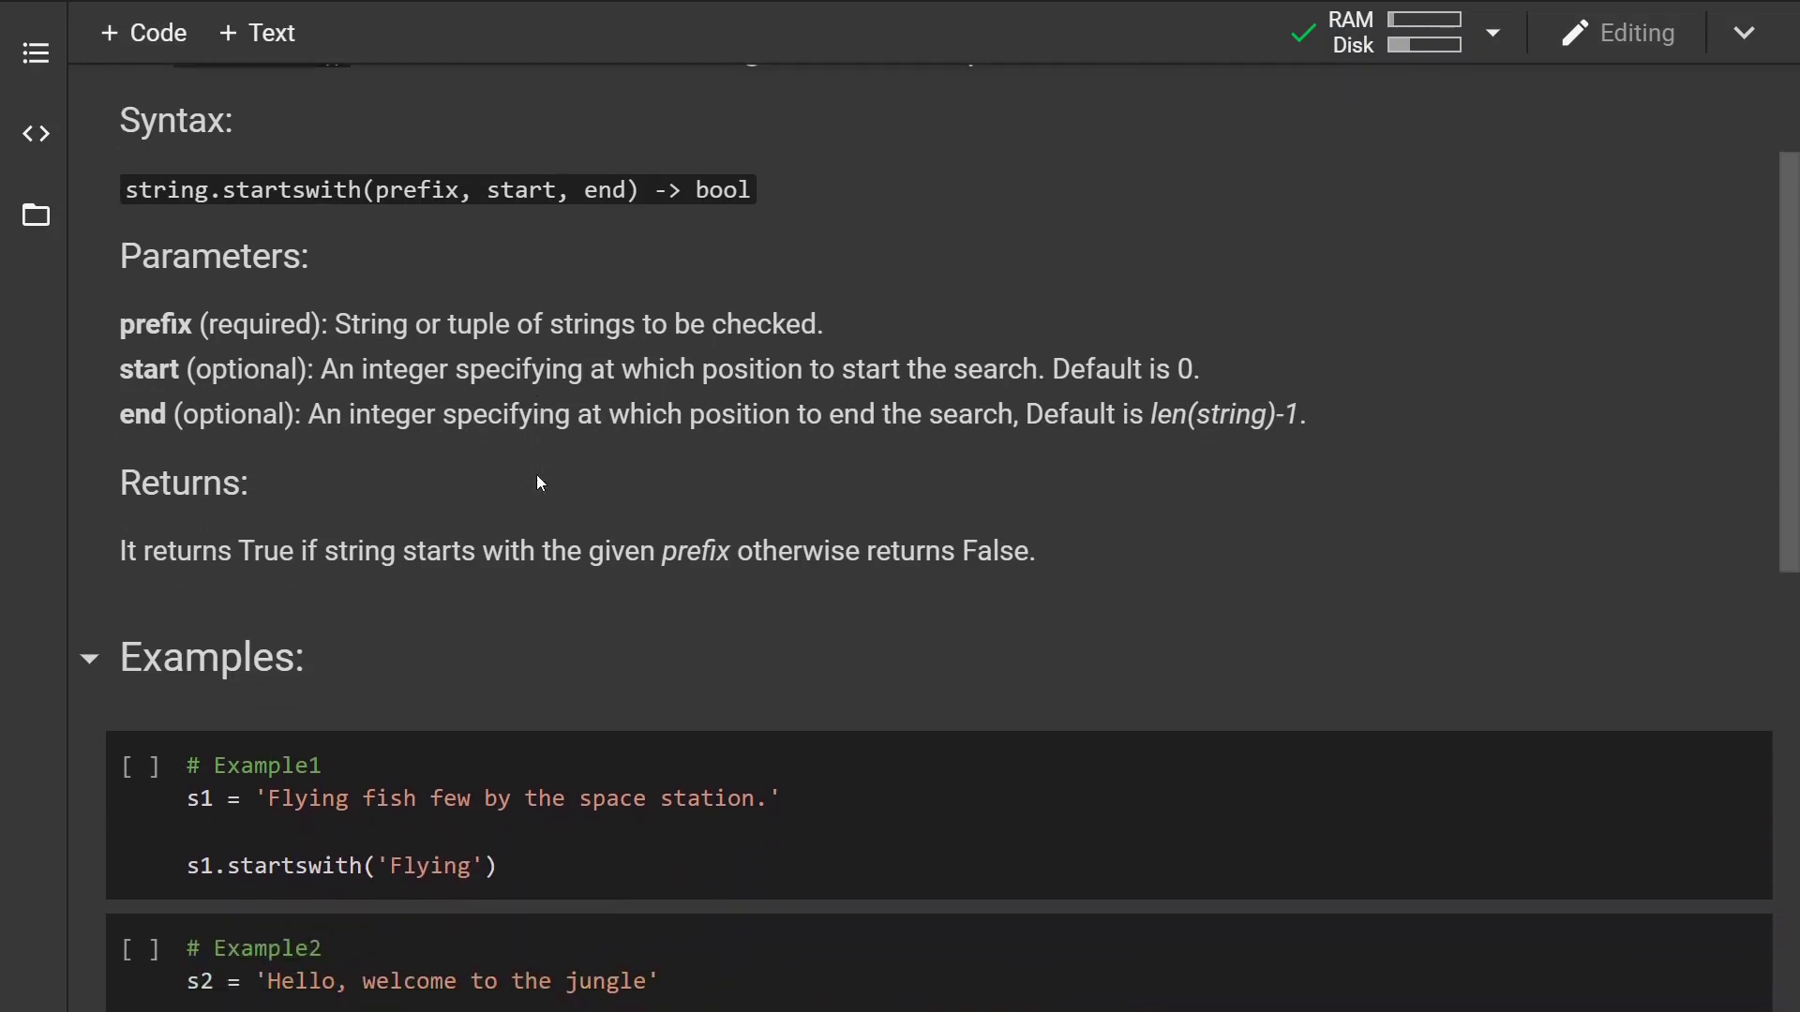
scroll(536, 475, down, 1)
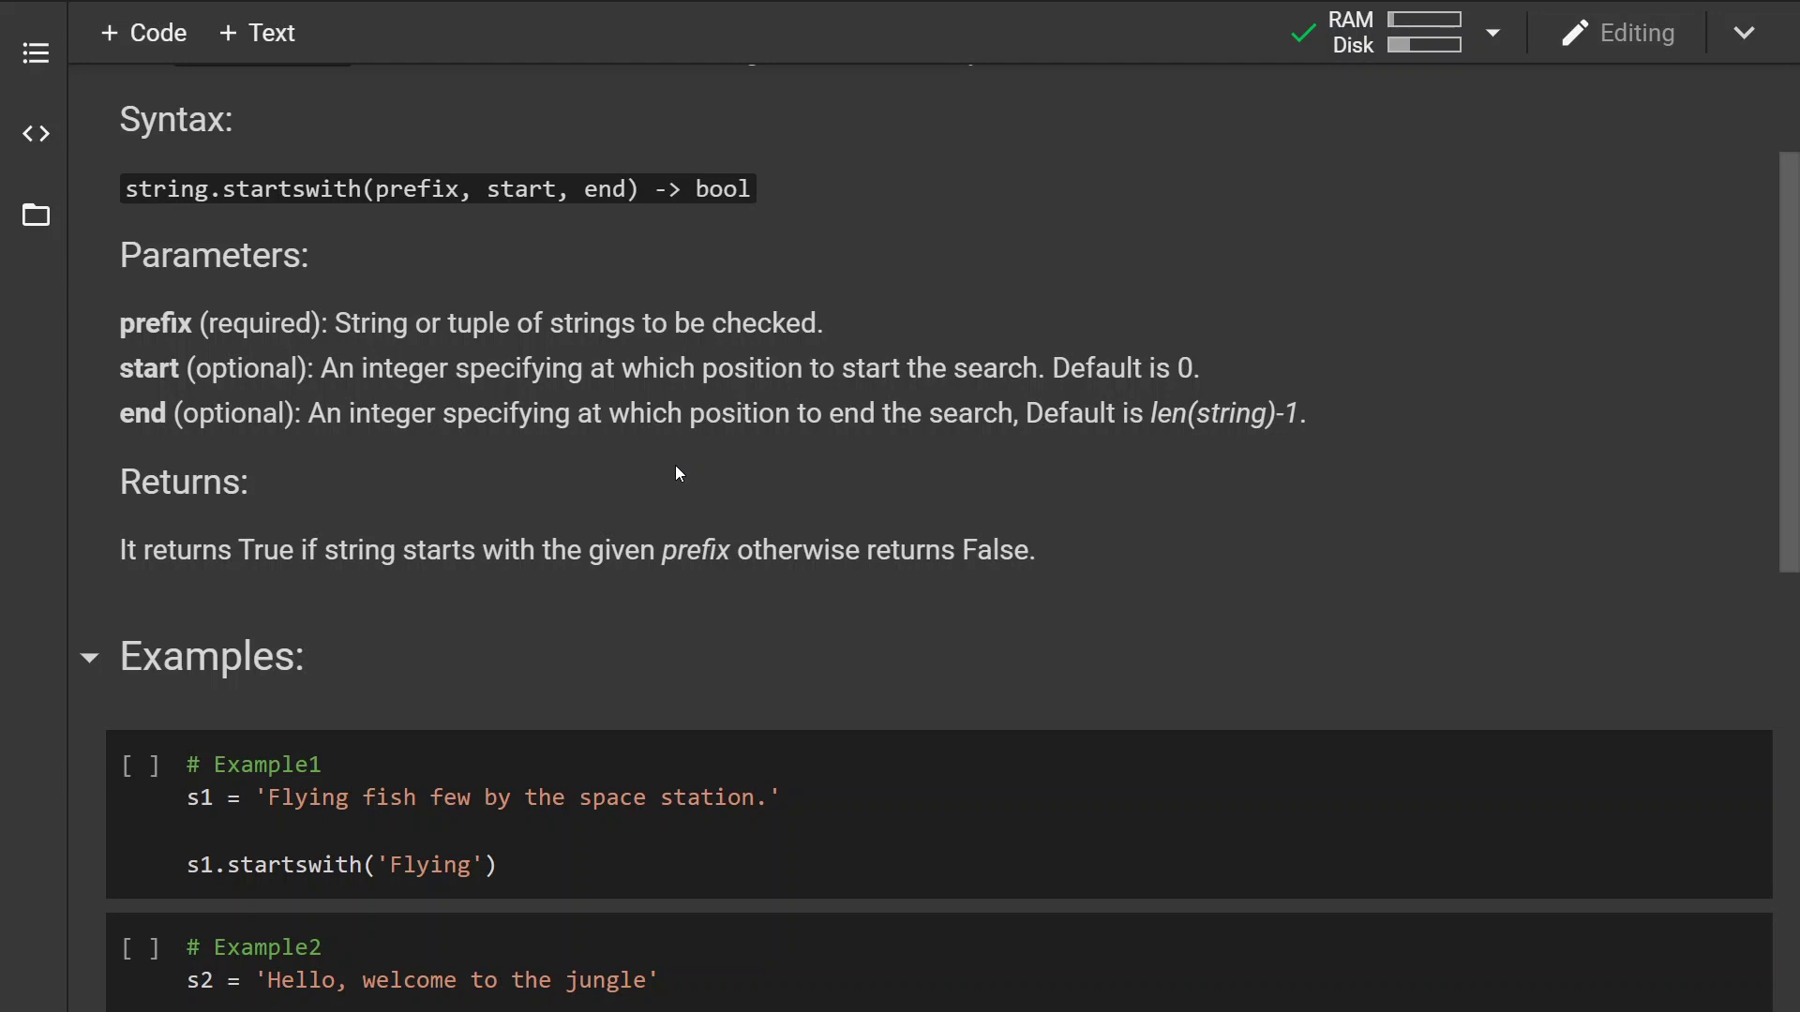
scroll(675, 472, down, 3)
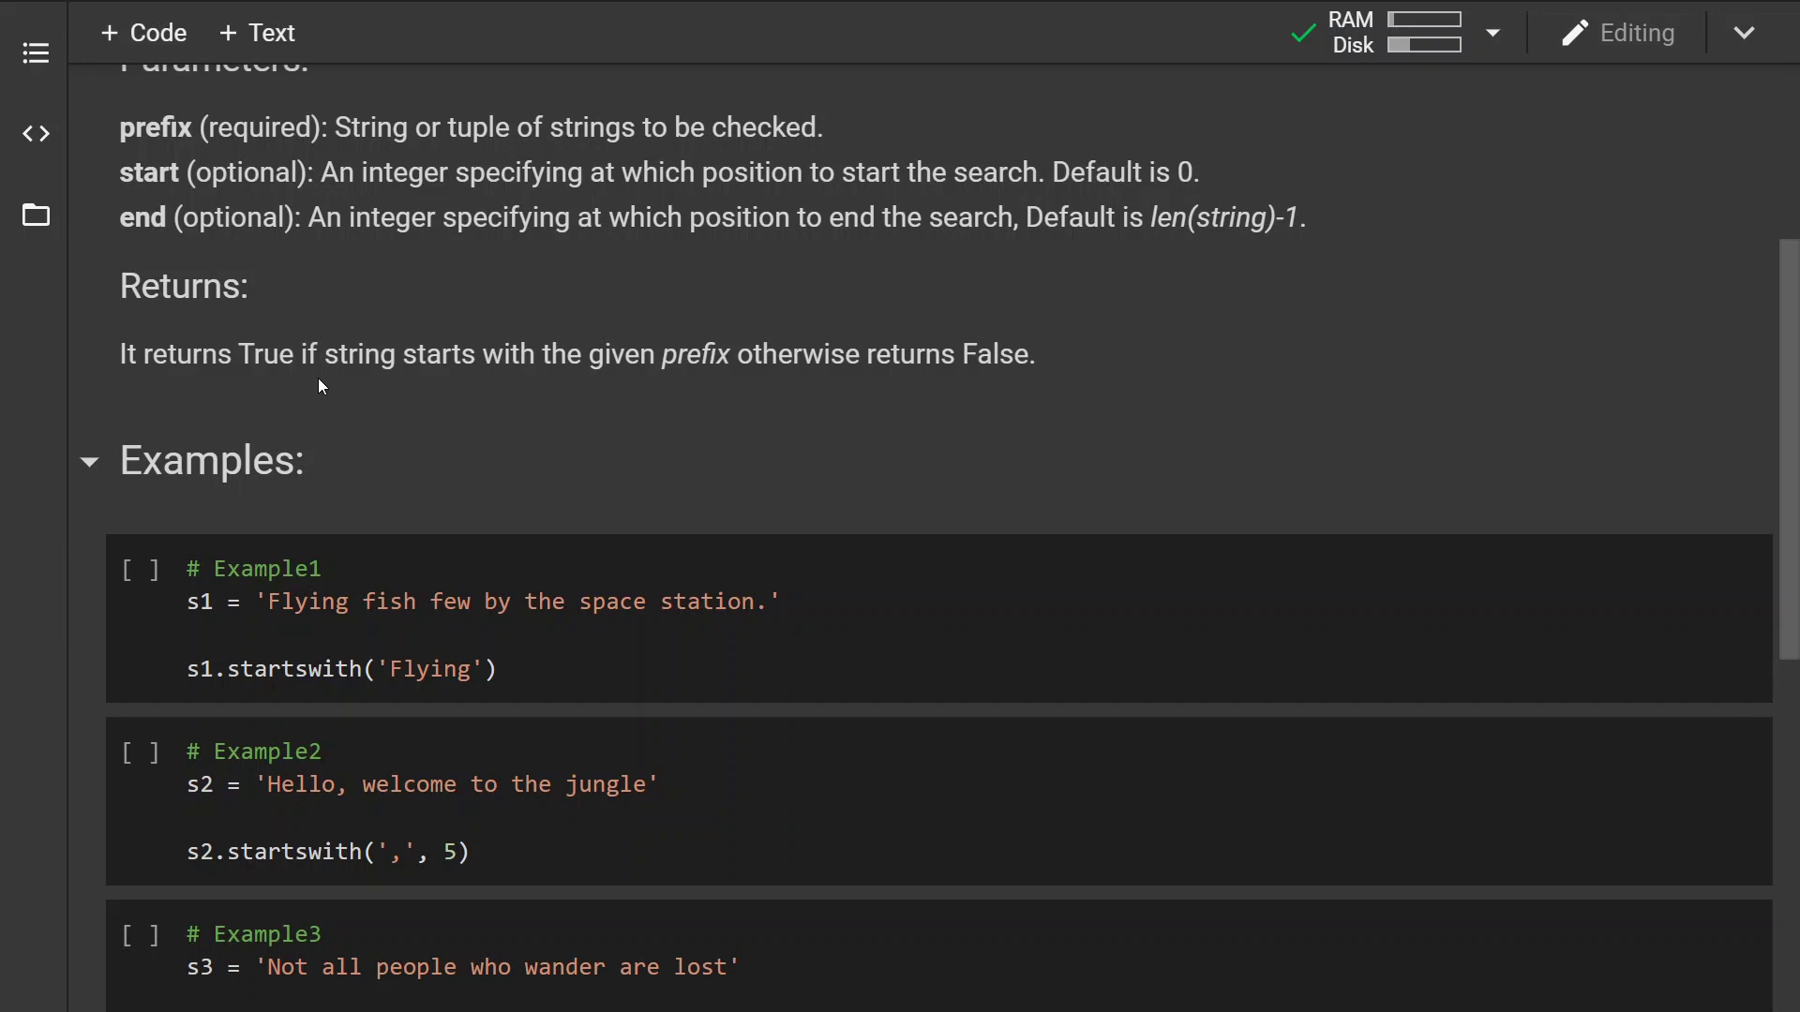
scroll(318, 379, down, 2)
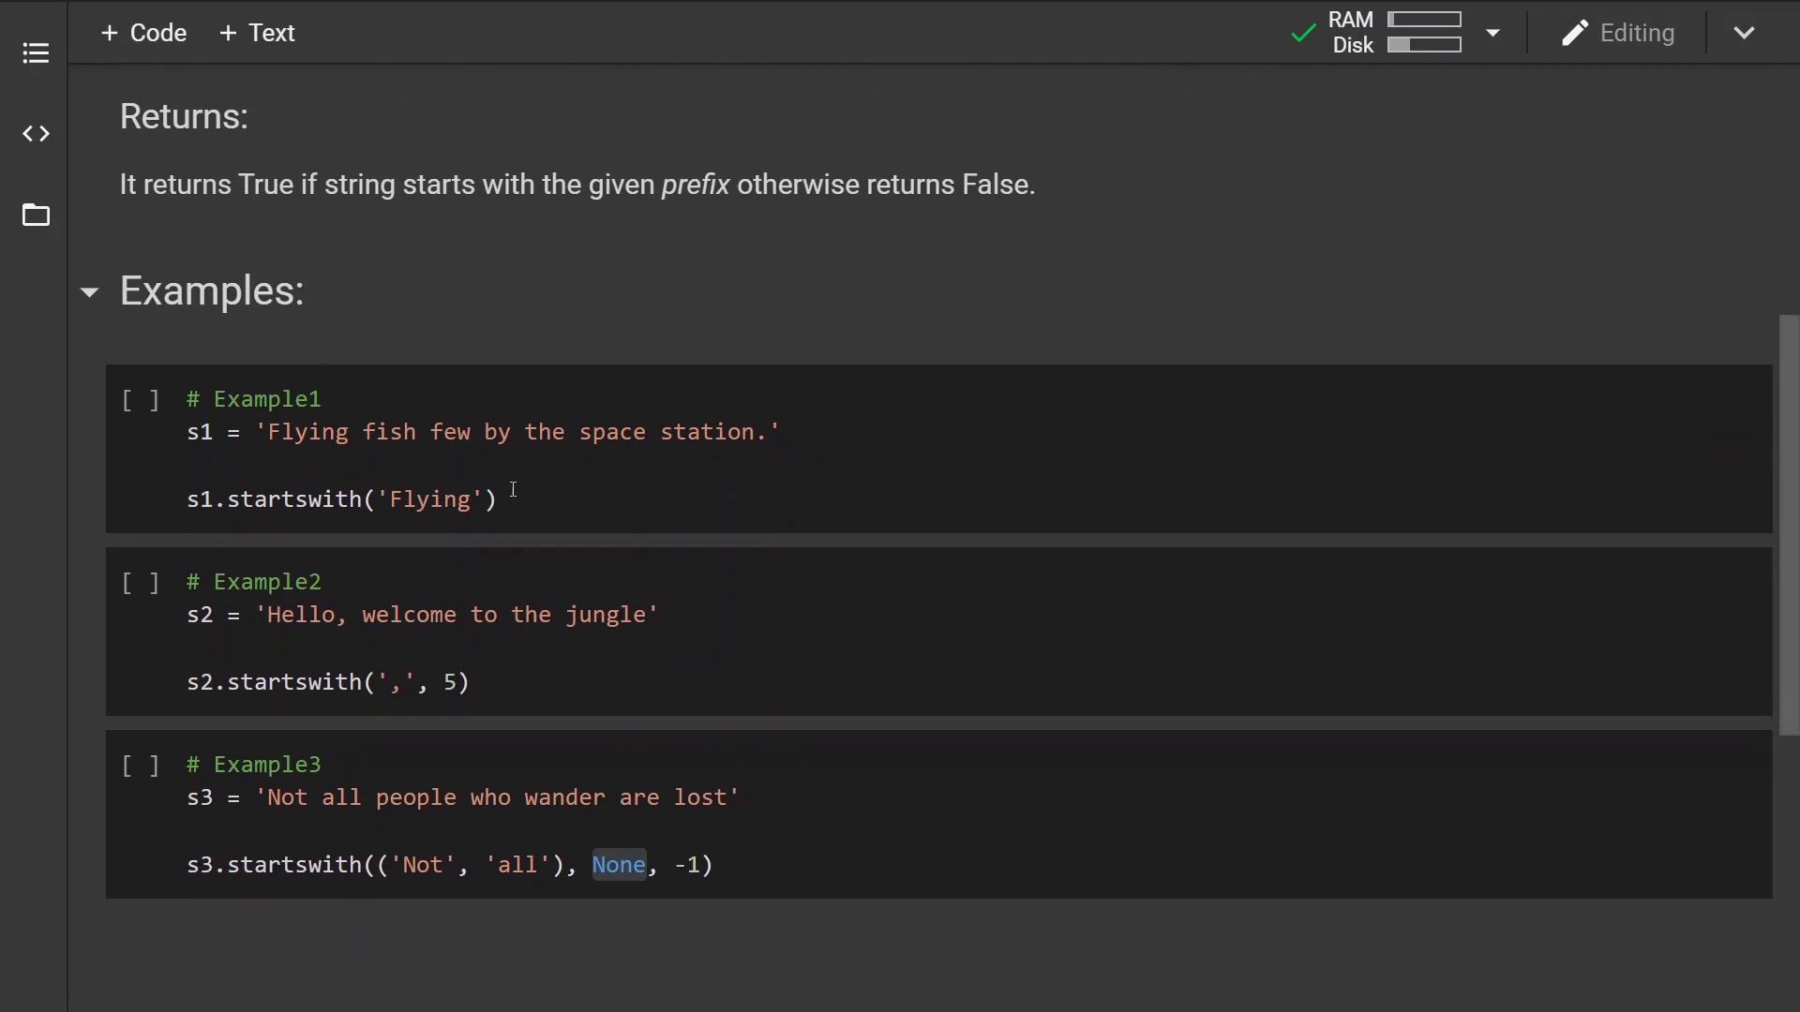
Execute the first startswith example cell (Example1), which prints True
click(512, 497)
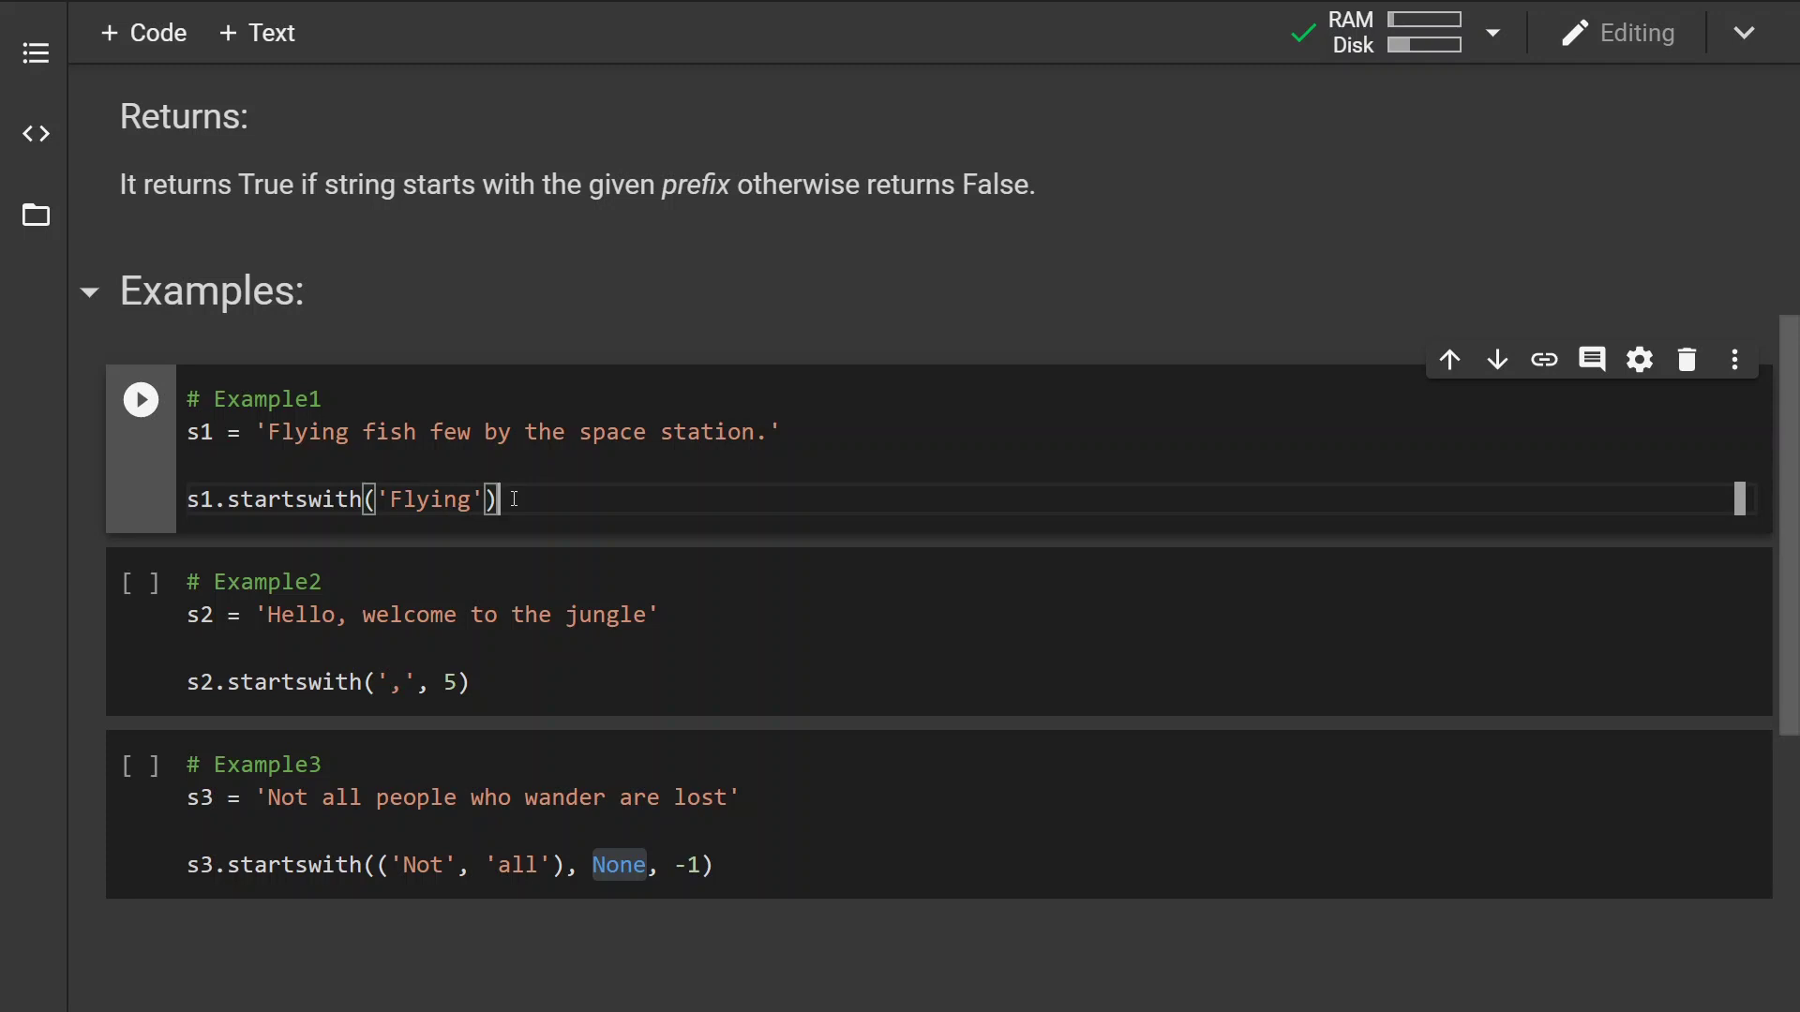
key(ctrl+Return)
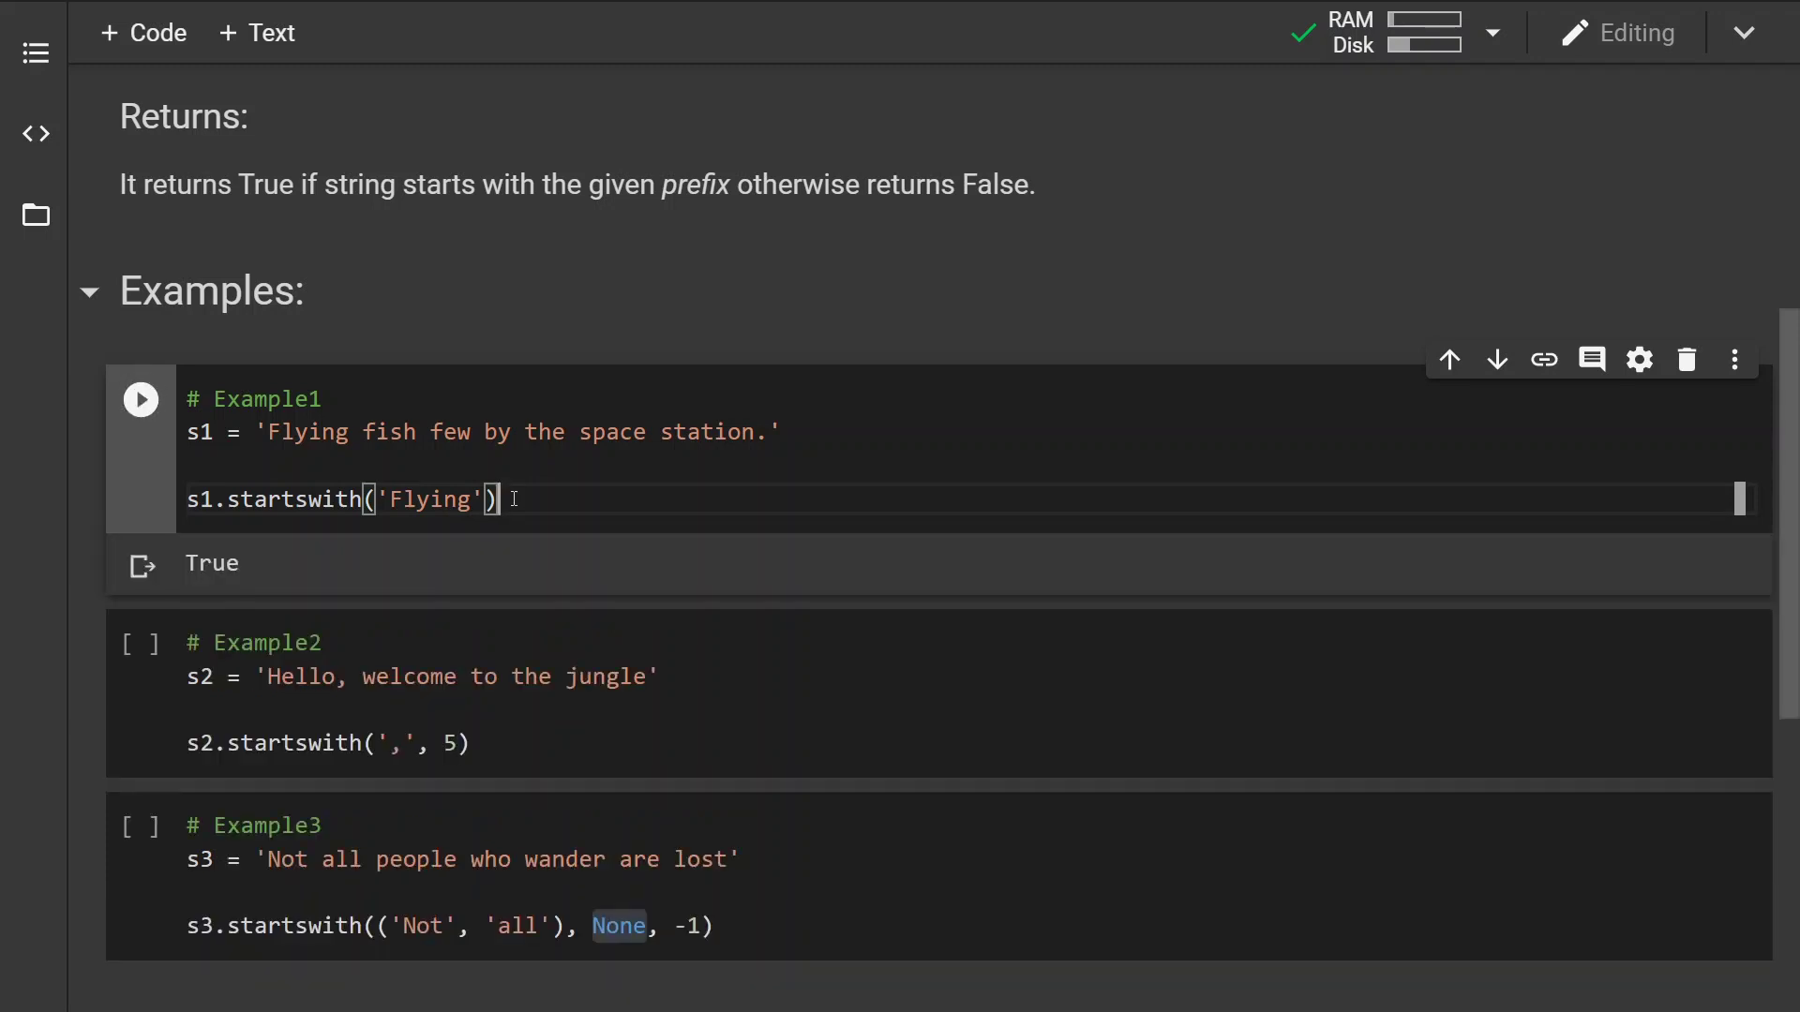
scroll(514, 499, down, 3)
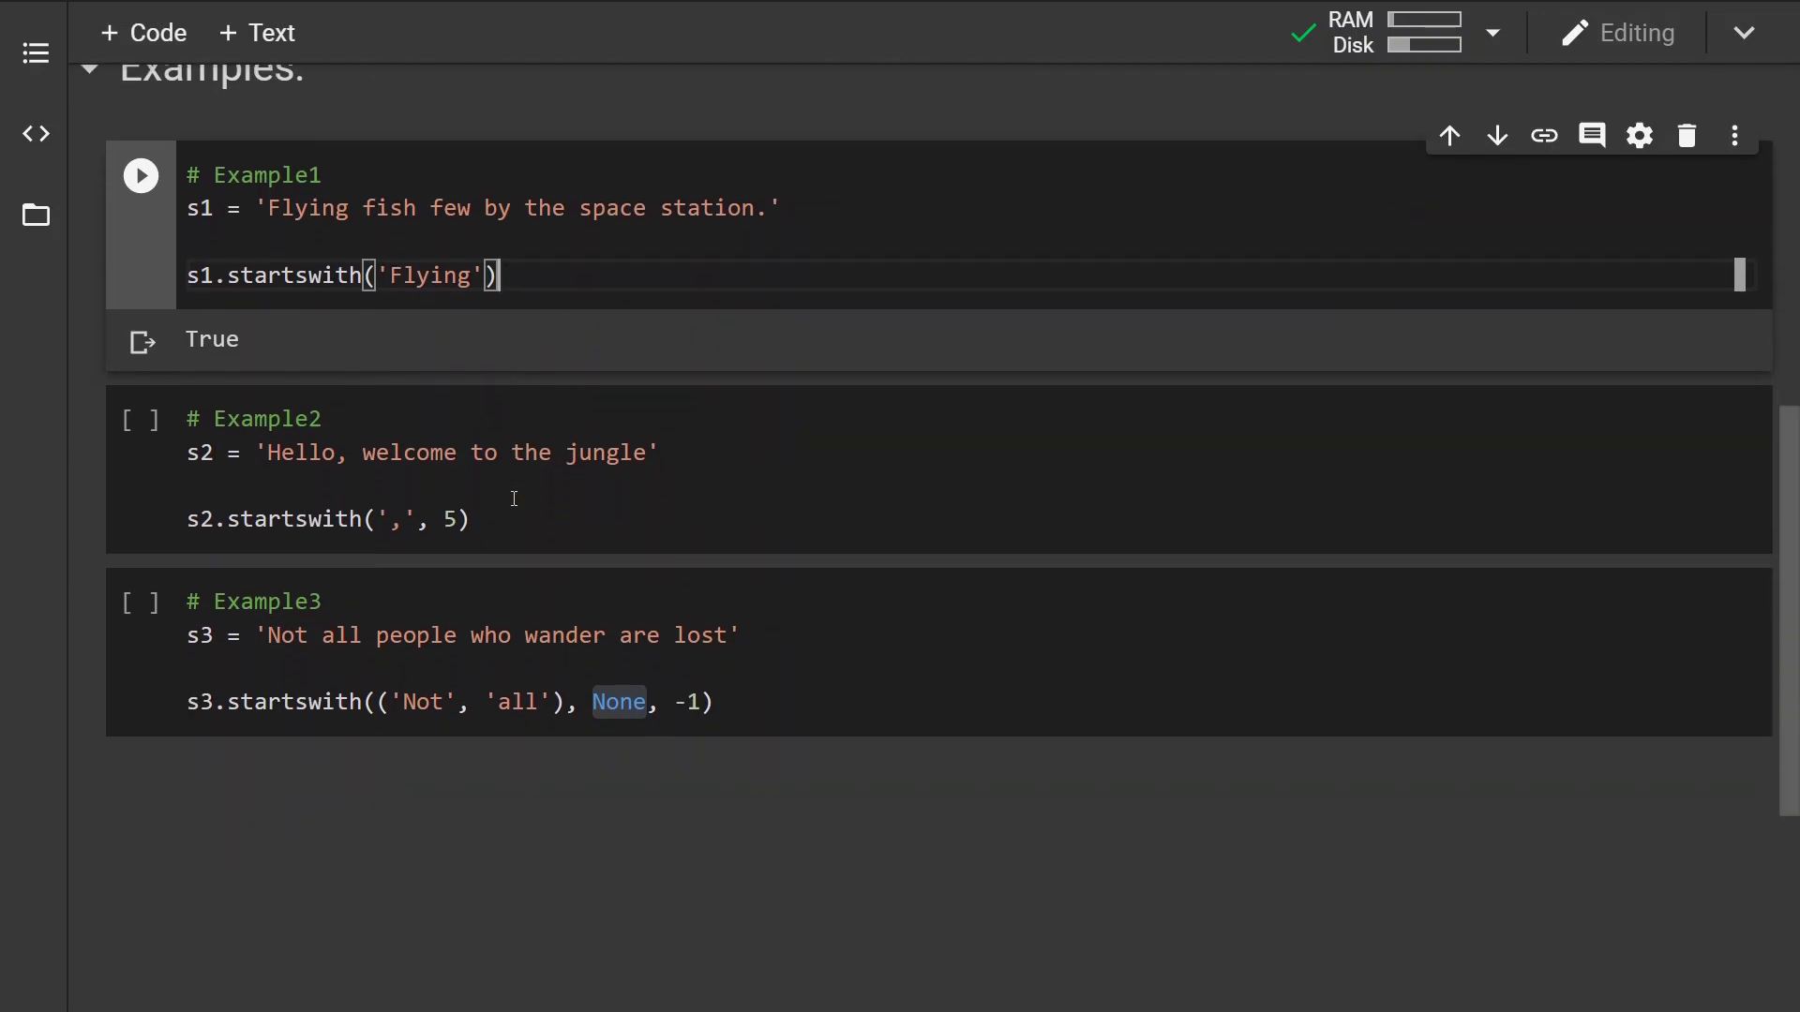
Execute Example2, the comma check starting at index 5, which prints True
click(510, 513)
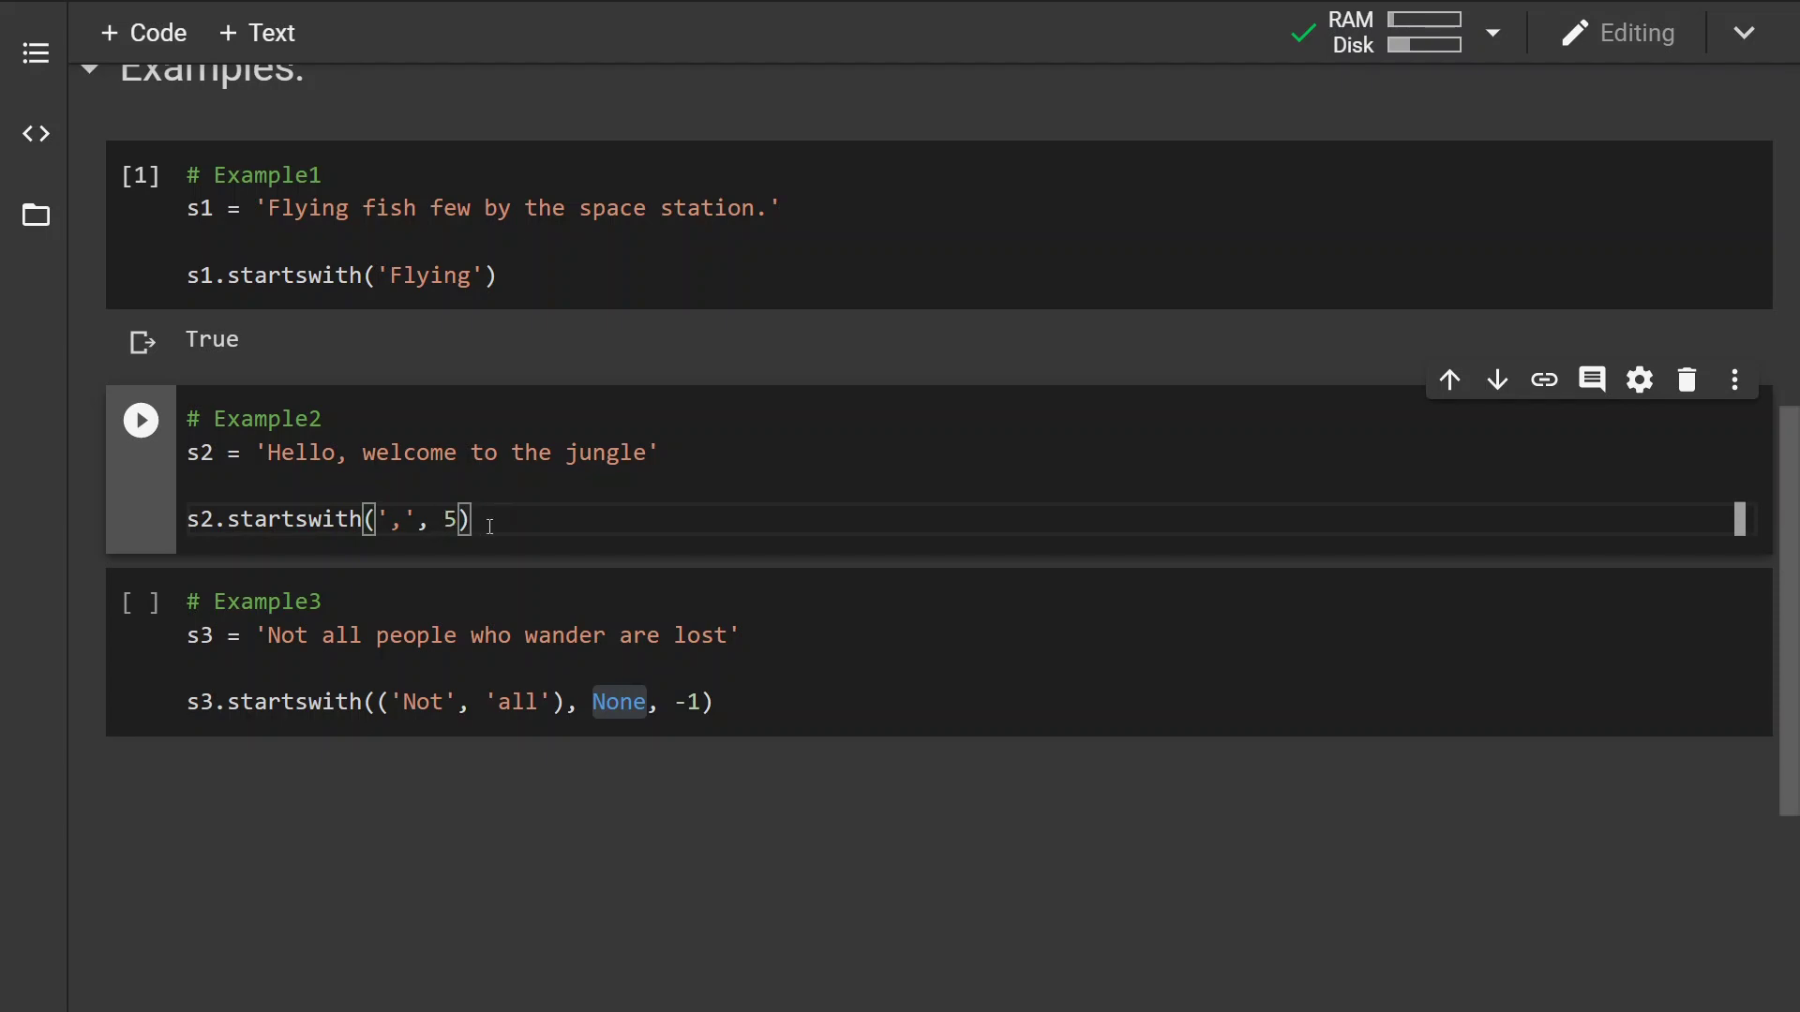
key(ctrl+Return)
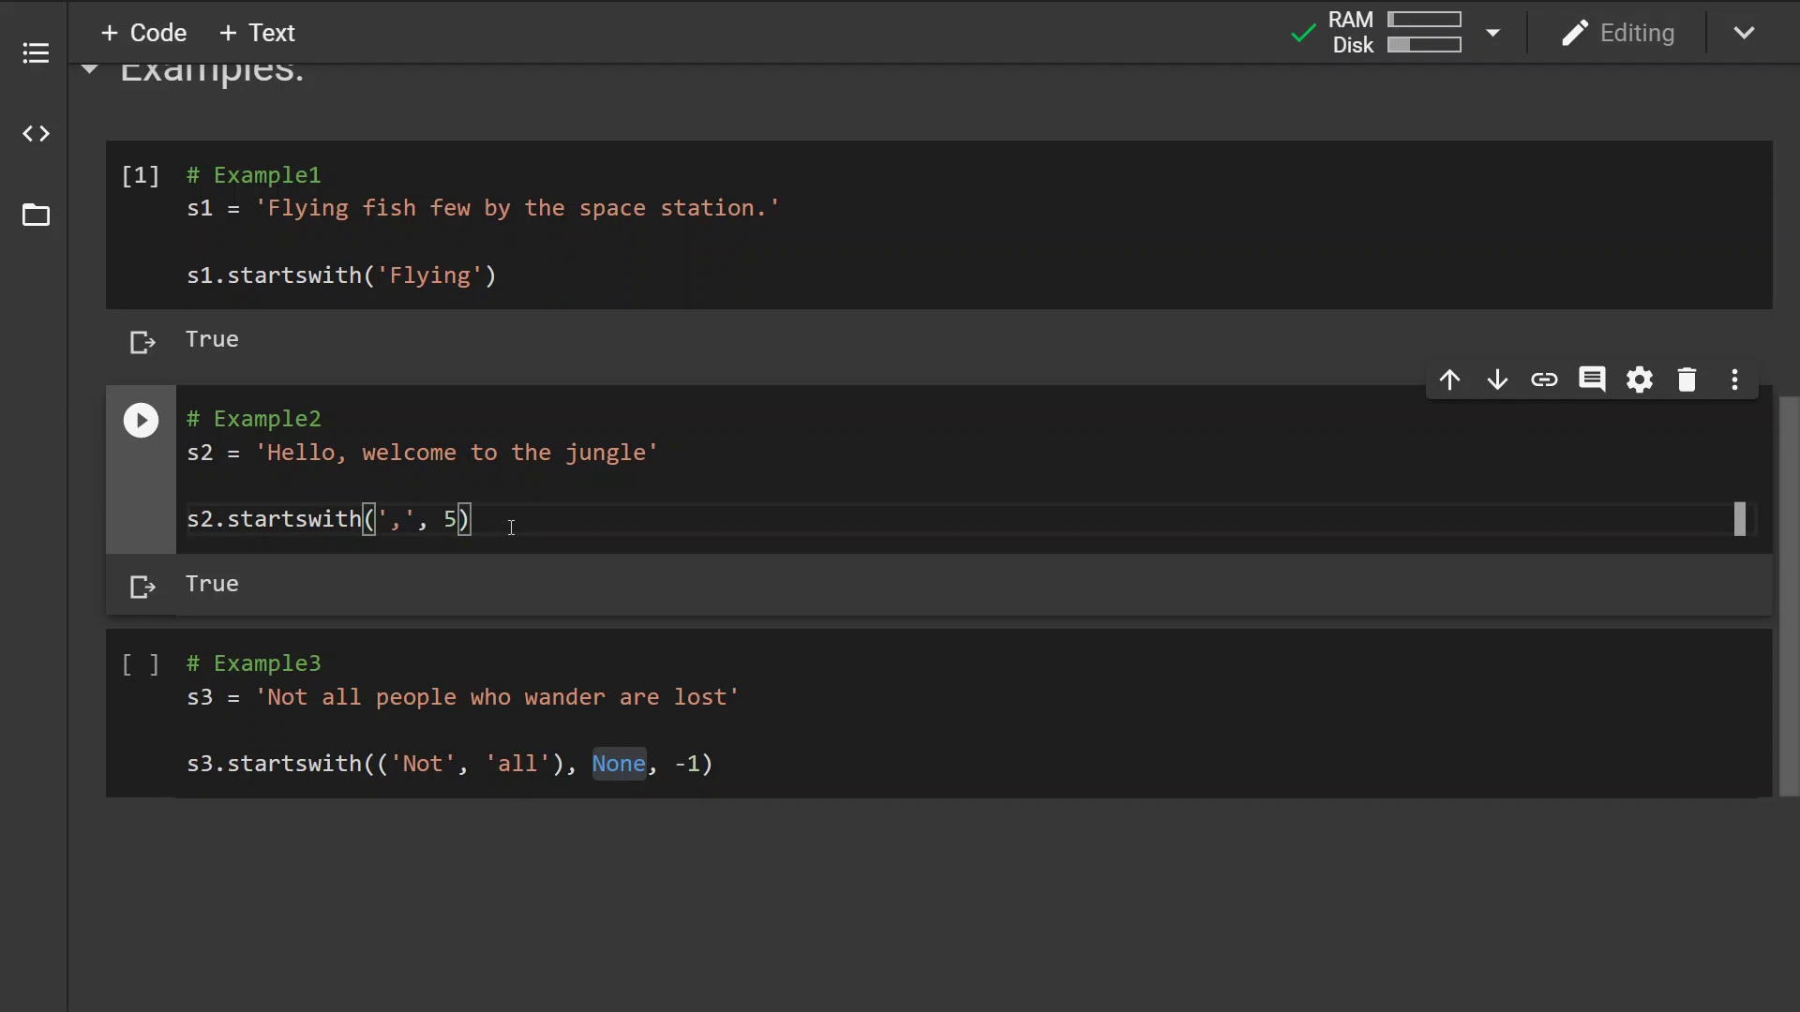
scroll(510, 527, down, 1)
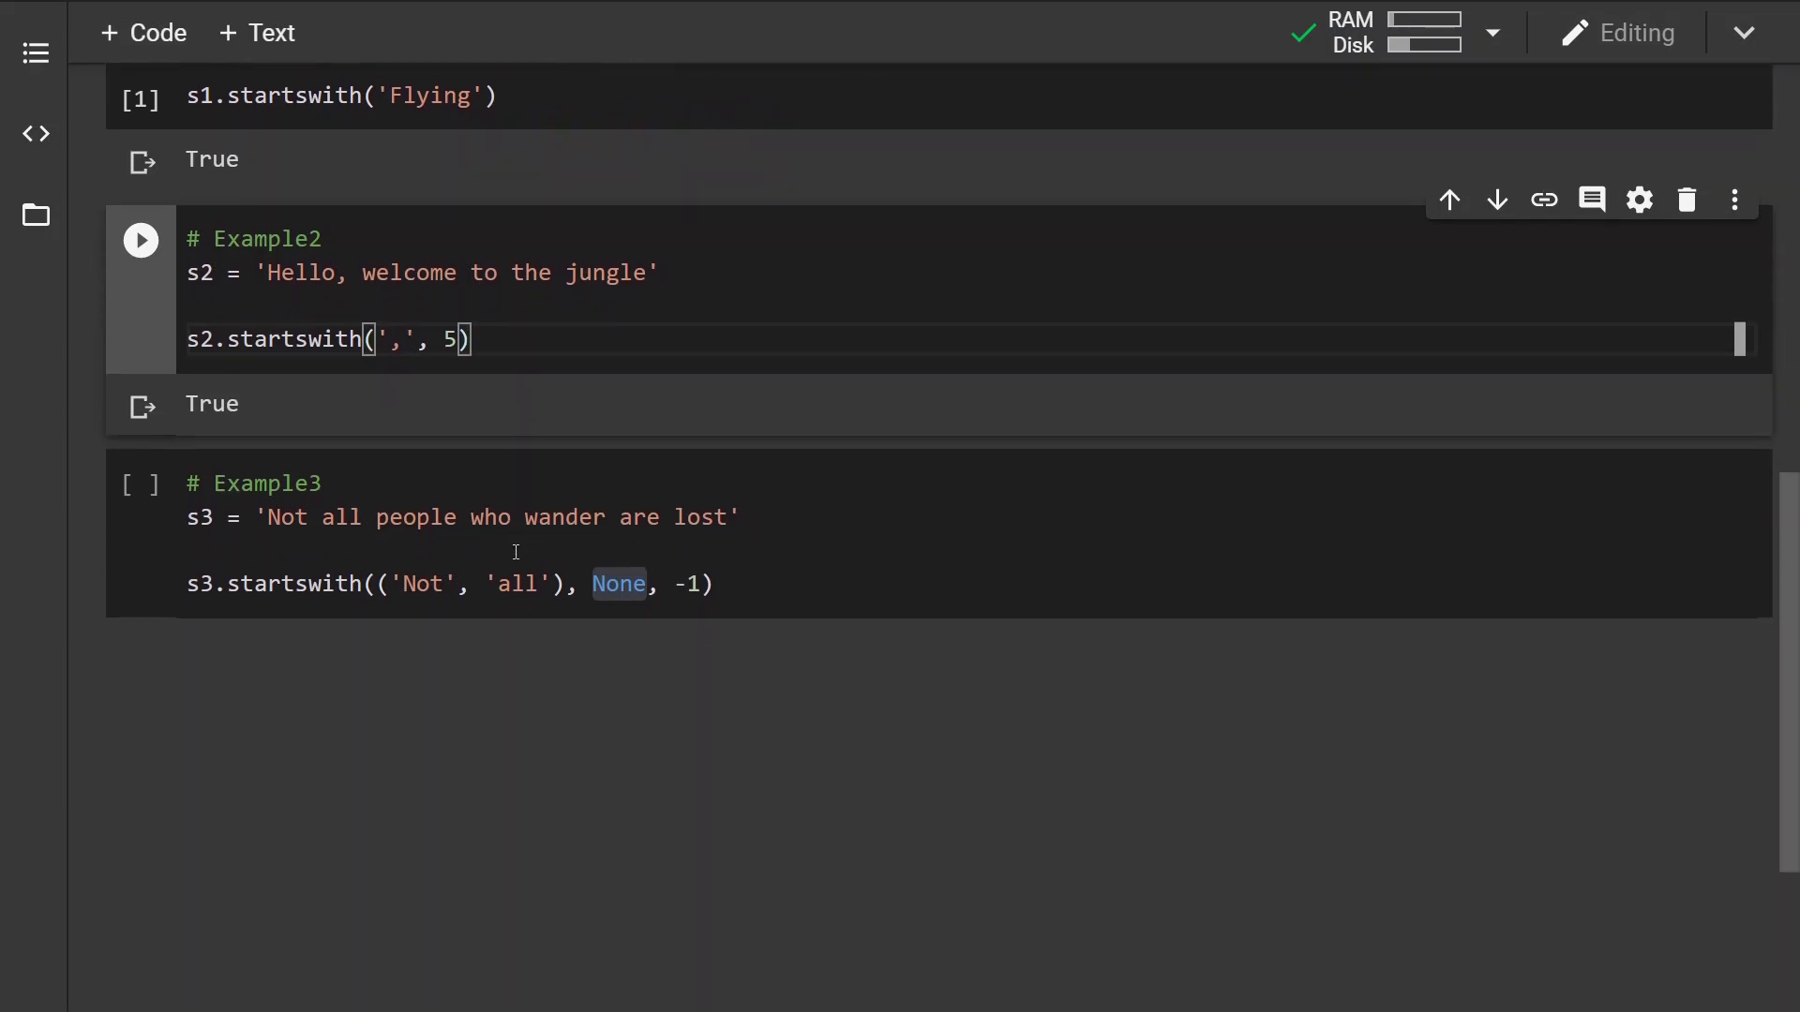
Execute Example3, testing the tuple ('Not', 'all') with None and -1, printing True
click(515, 552)
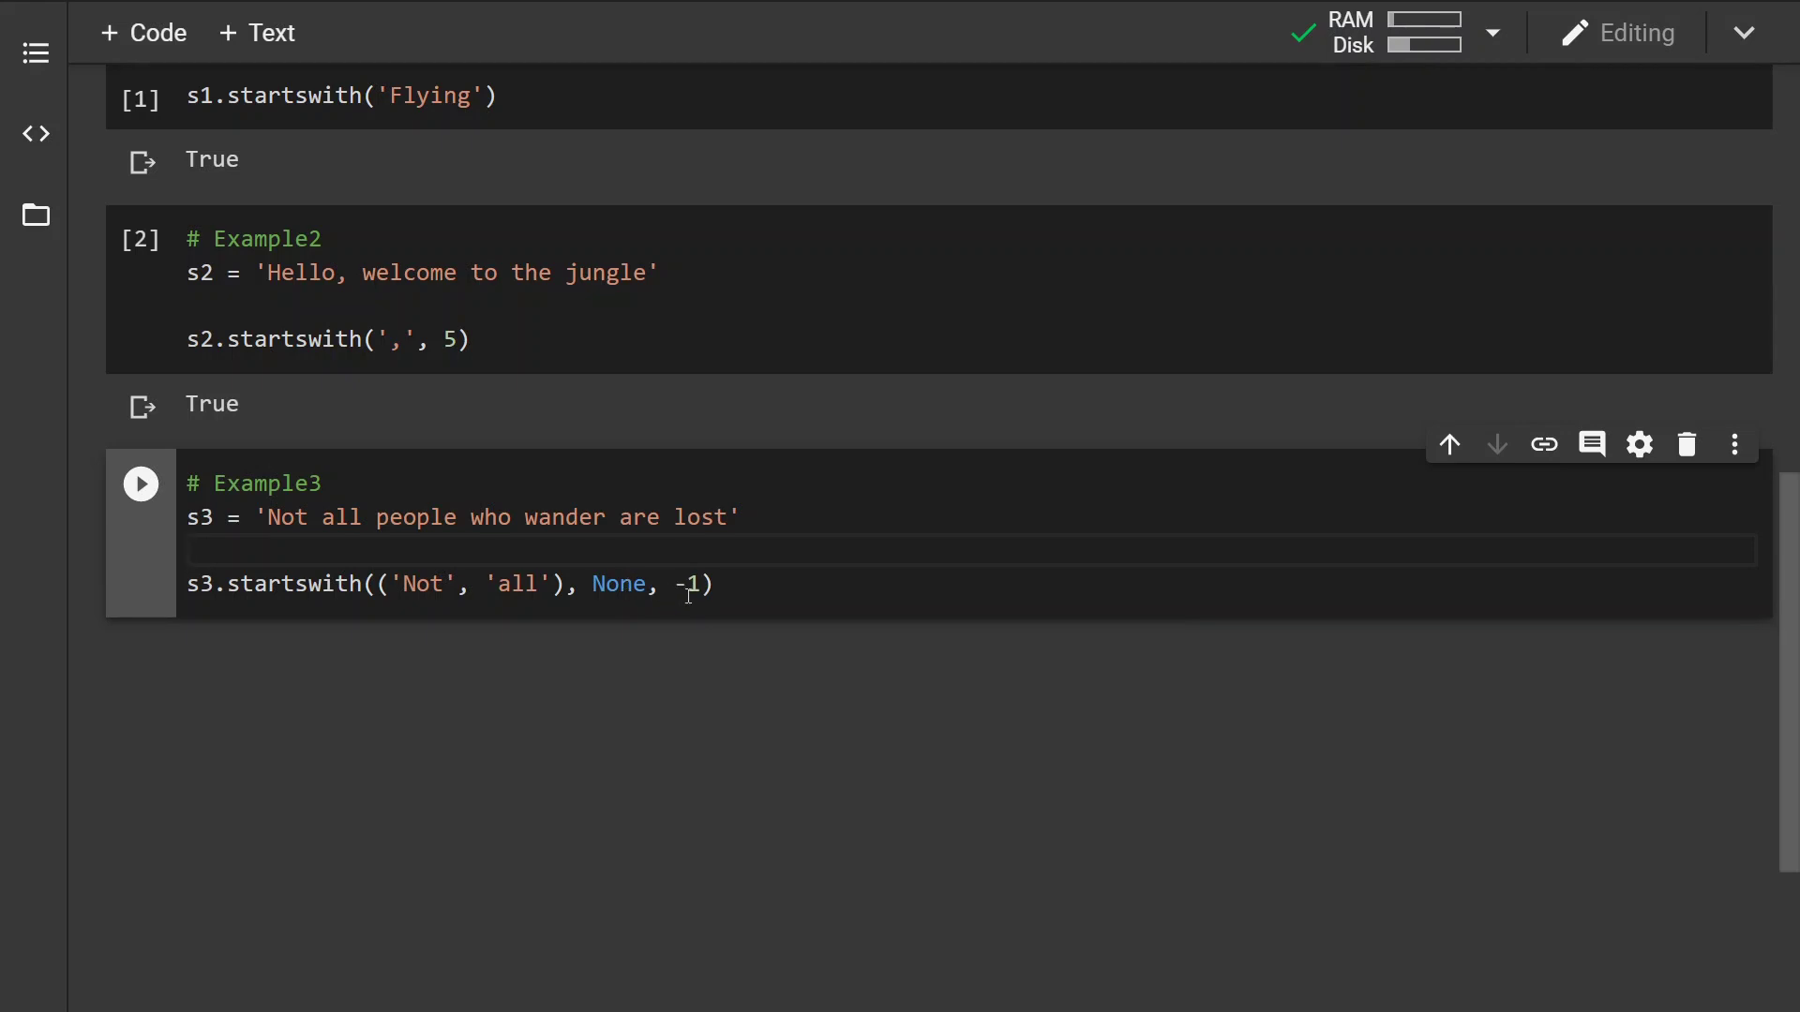
click(765, 590)
key(ctrl+Return)
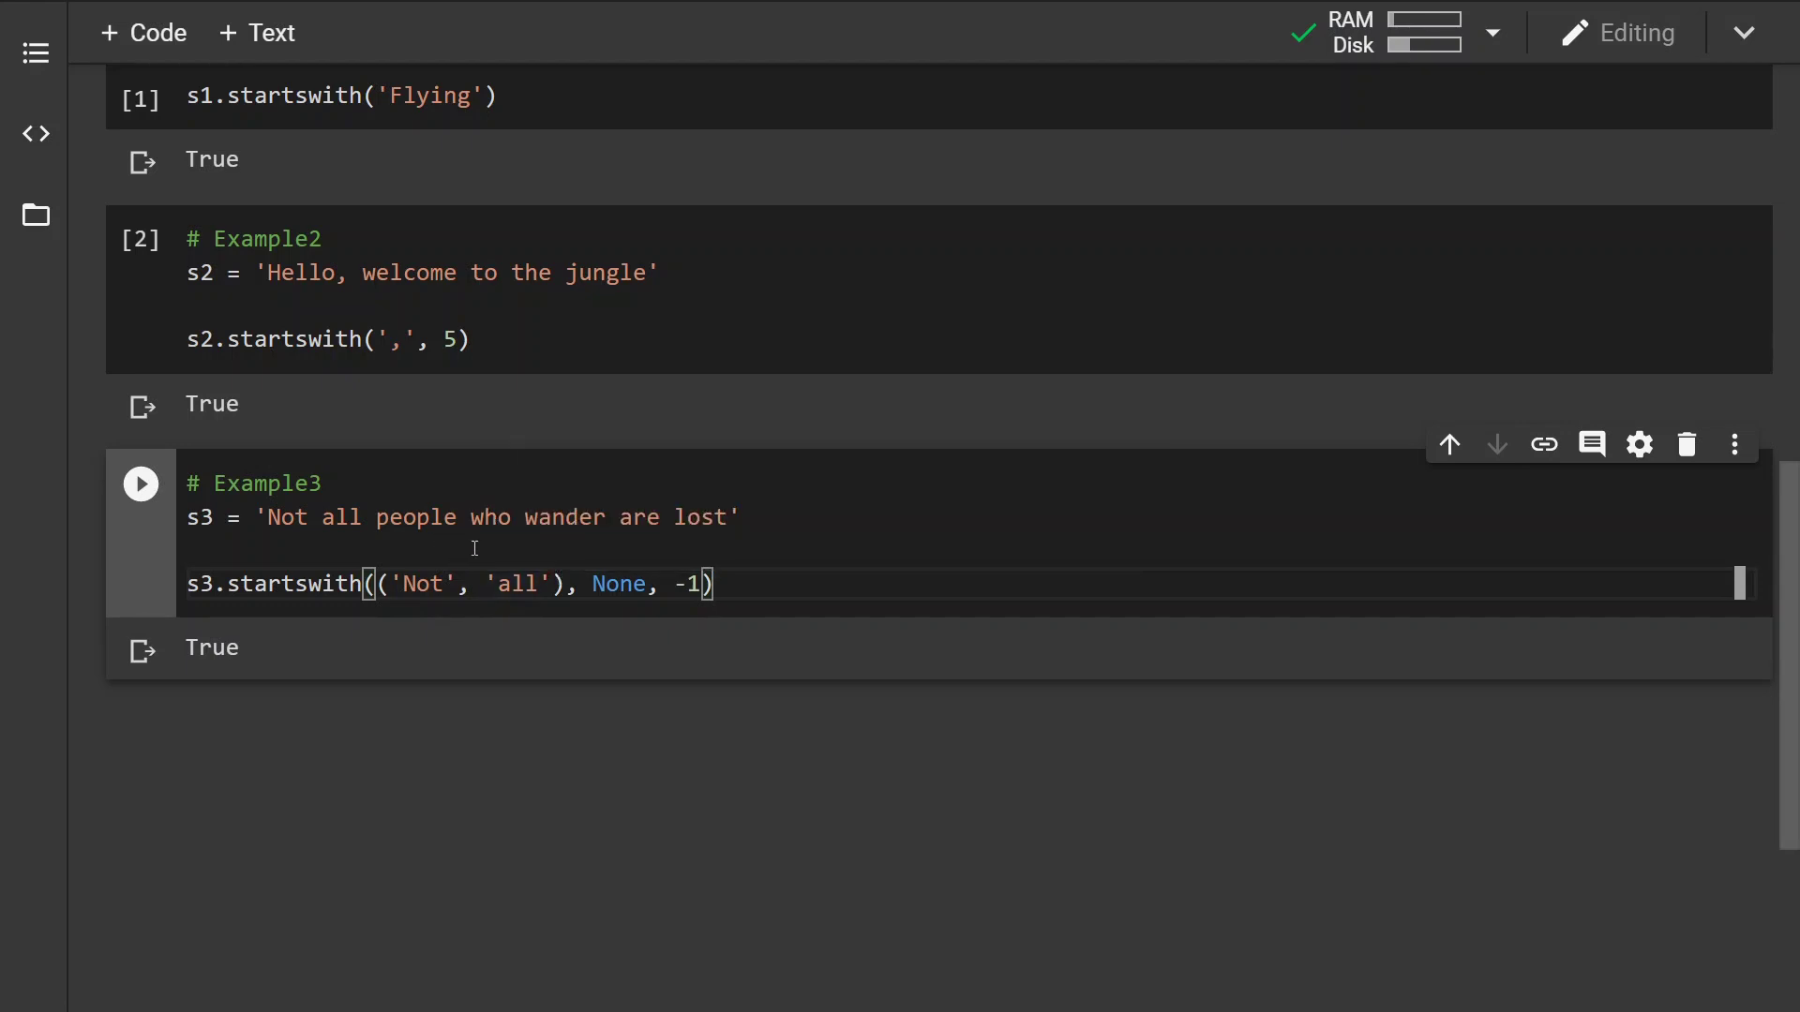
Try start 4 in Example3, then replace it with 6 and rerun, giving False
double_click(605, 583)
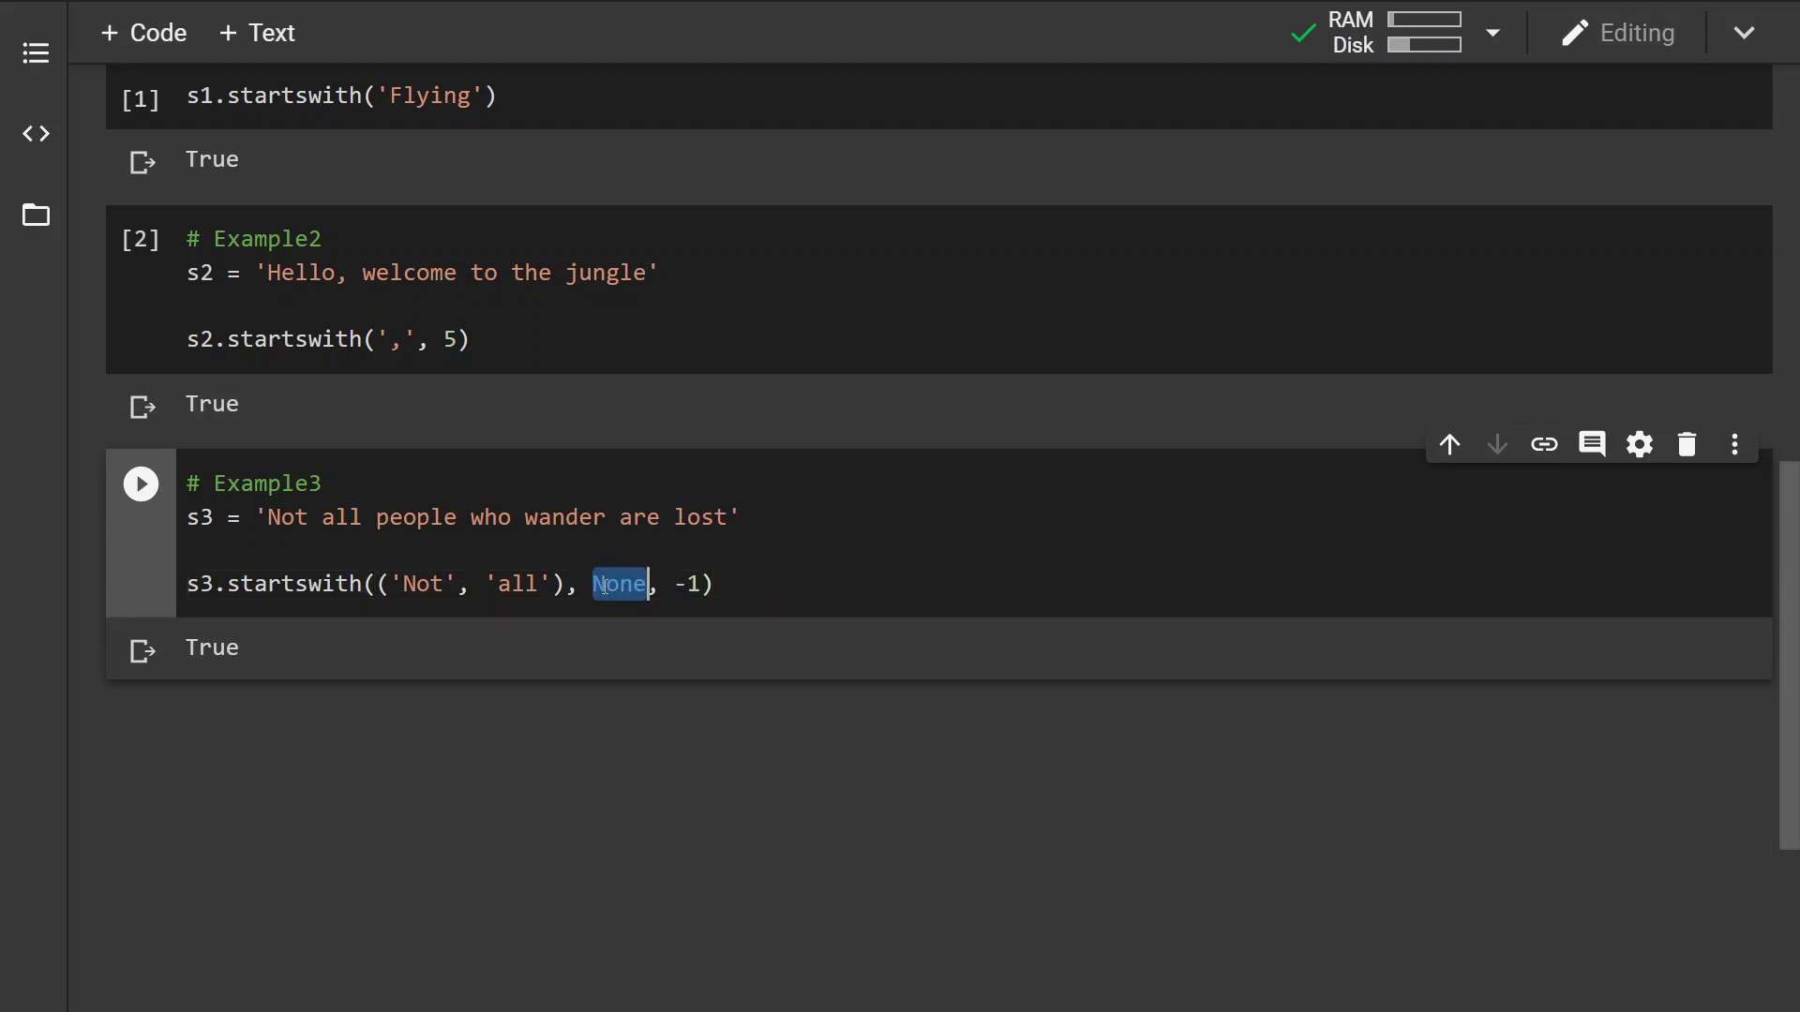
text(4)
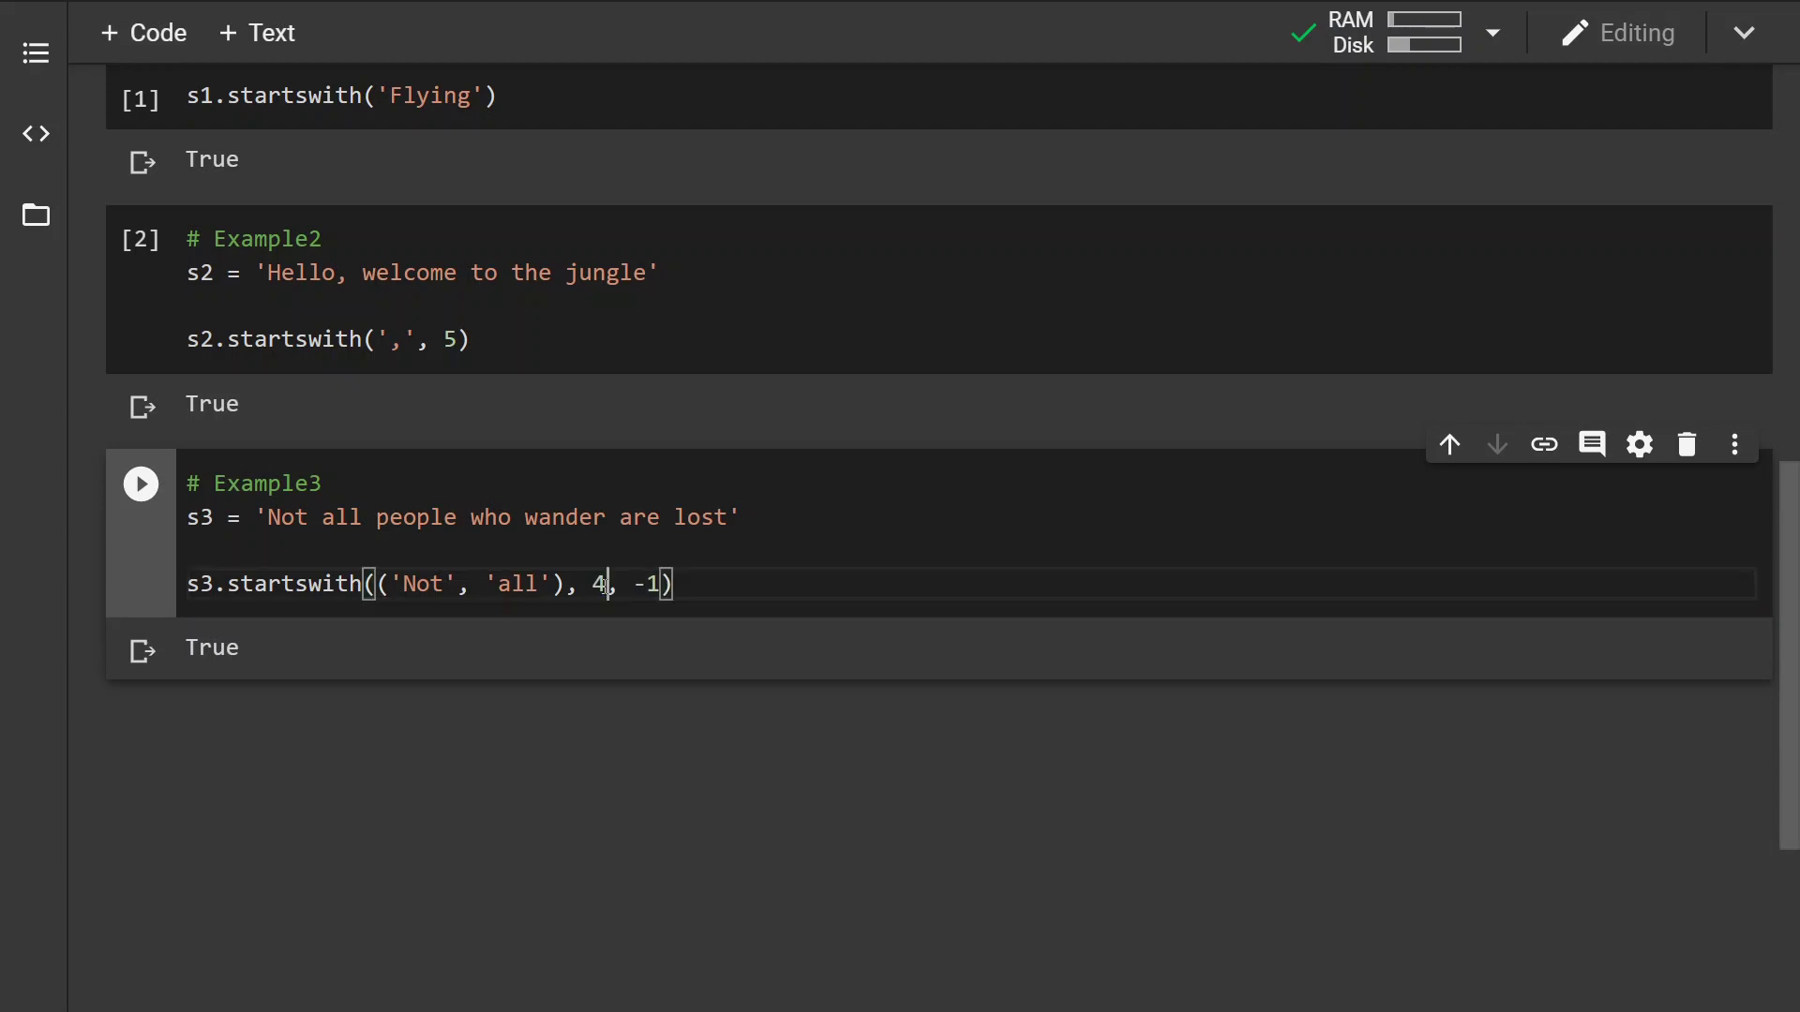
key(ctrl+Return)
key(BackSpace)
text(6)
key(ctrl+Return)
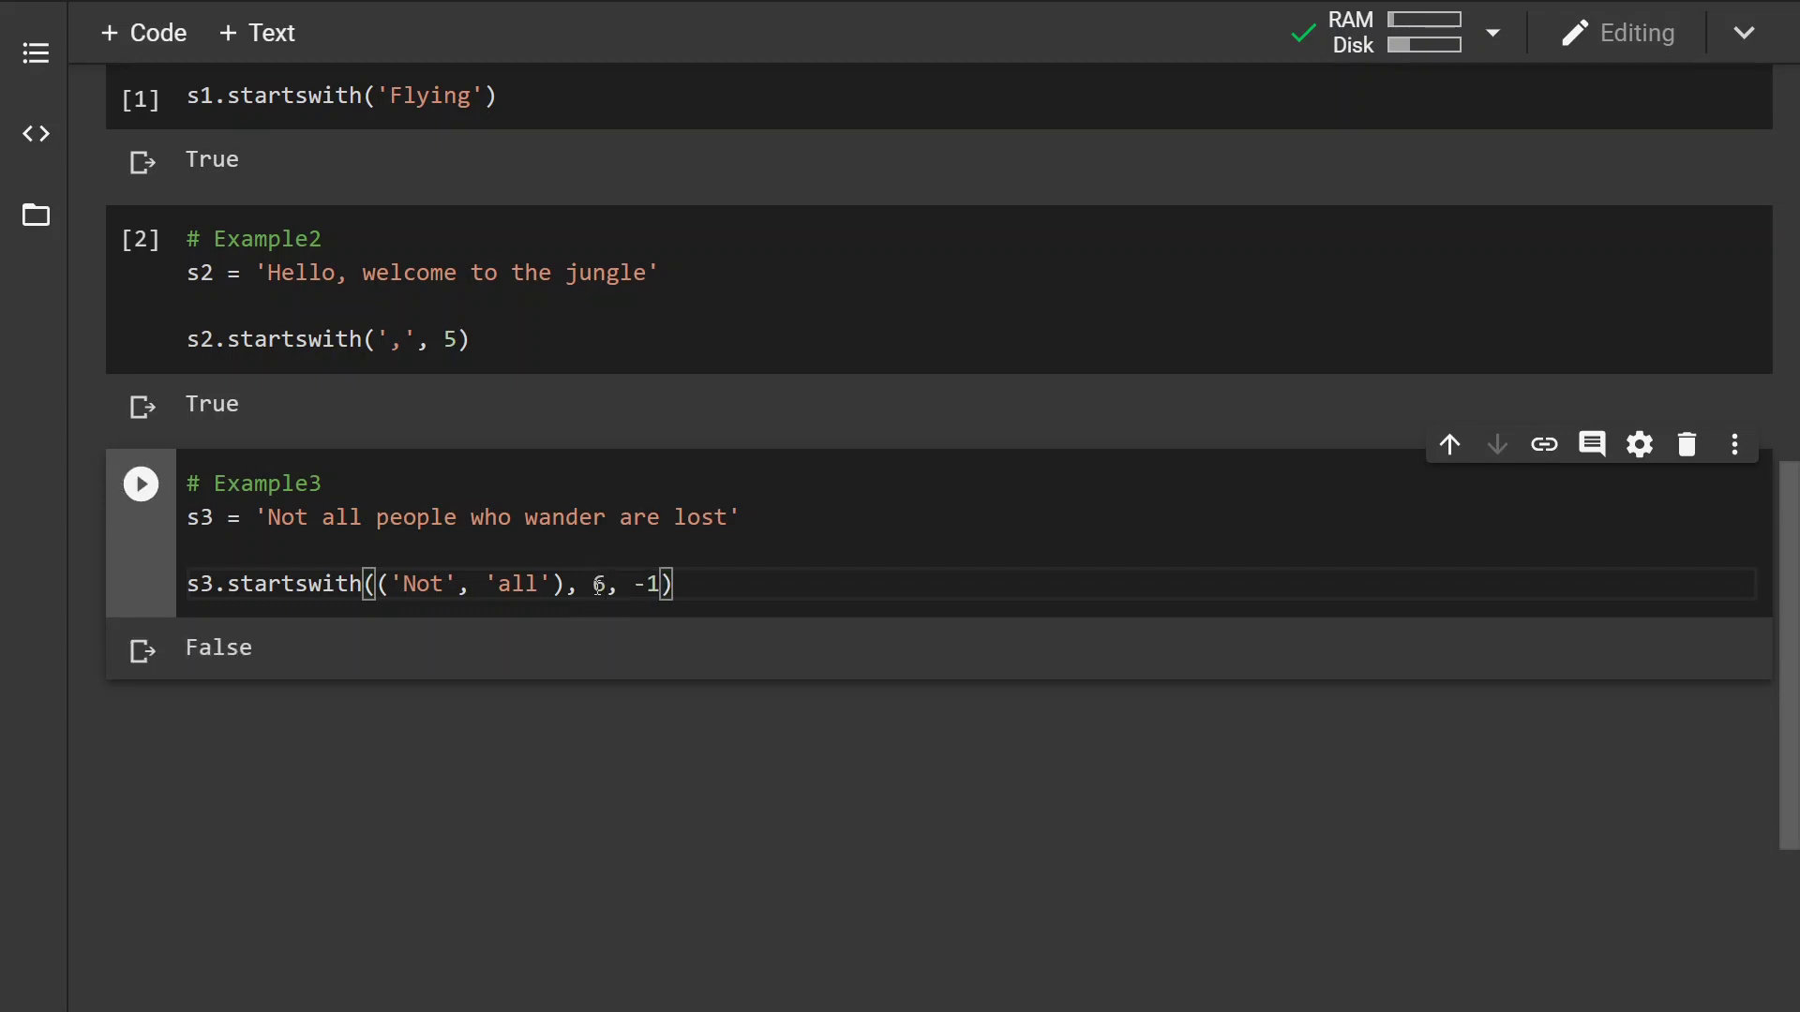